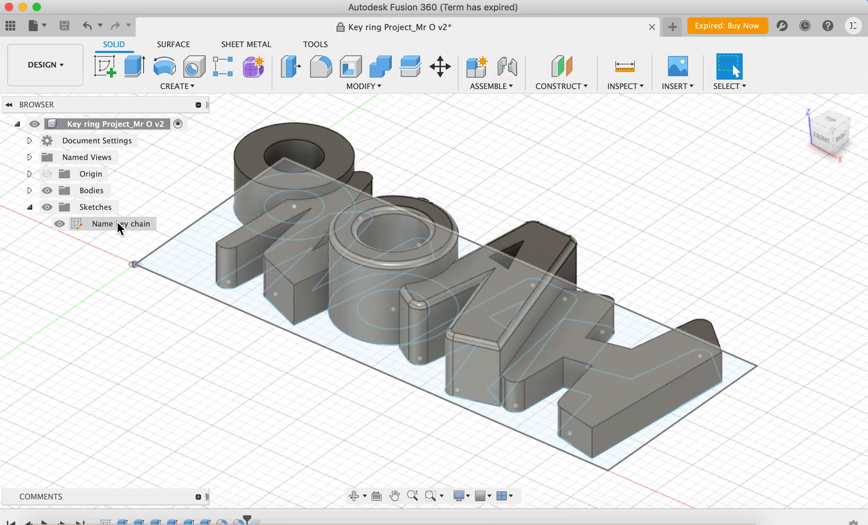
# Hide the solid bodies, leaving the Name key chain sketch displayed on its own
pyautogui.click(119, 225)
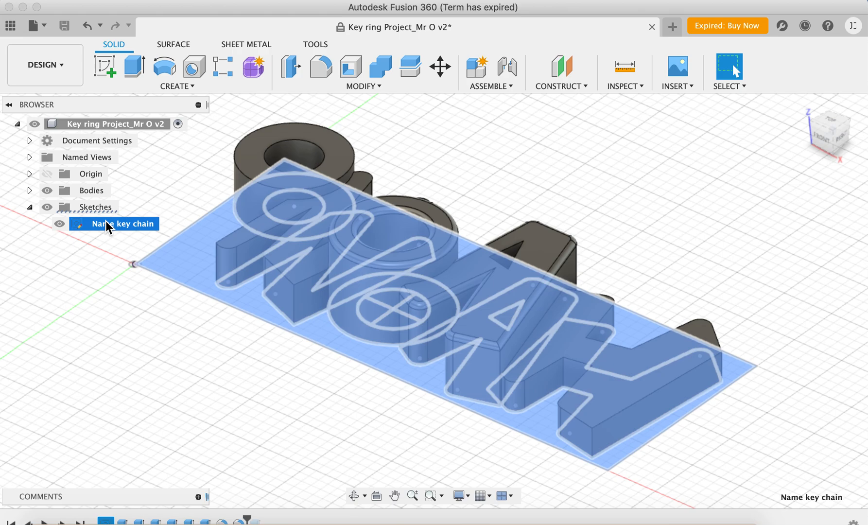
pyautogui.click(131, 394)
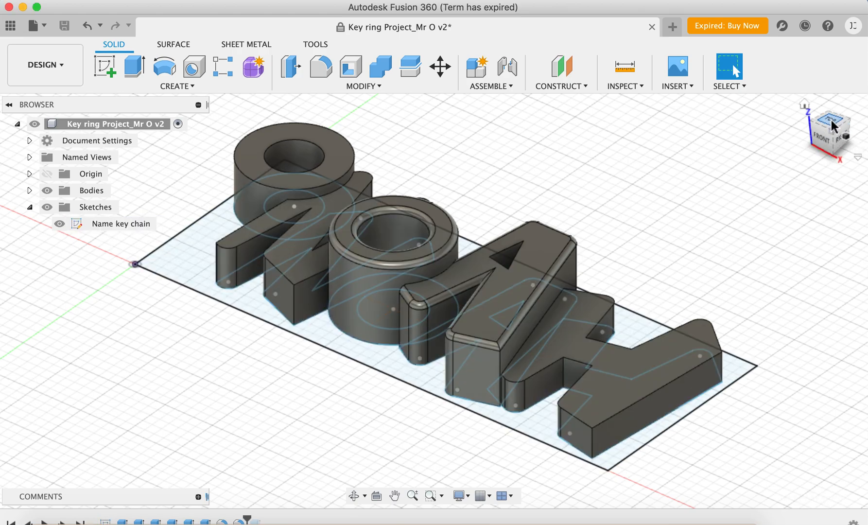
pyautogui.click(47, 190)
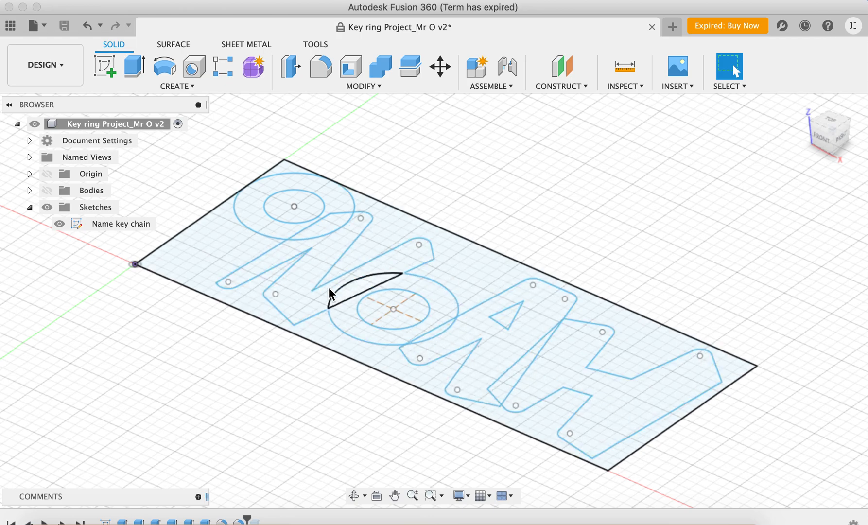
# Open the Name key chain sketch for editing
pyautogui.click(129, 226)
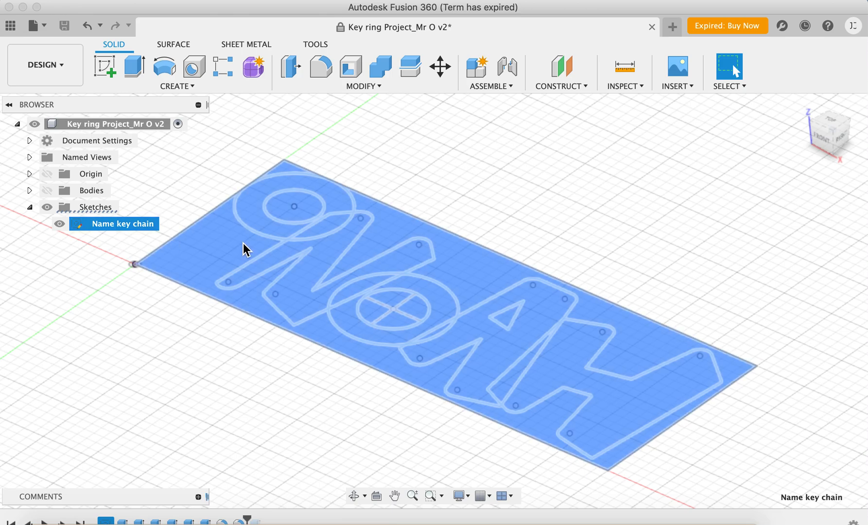
pyautogui.rightClick(240, 243)
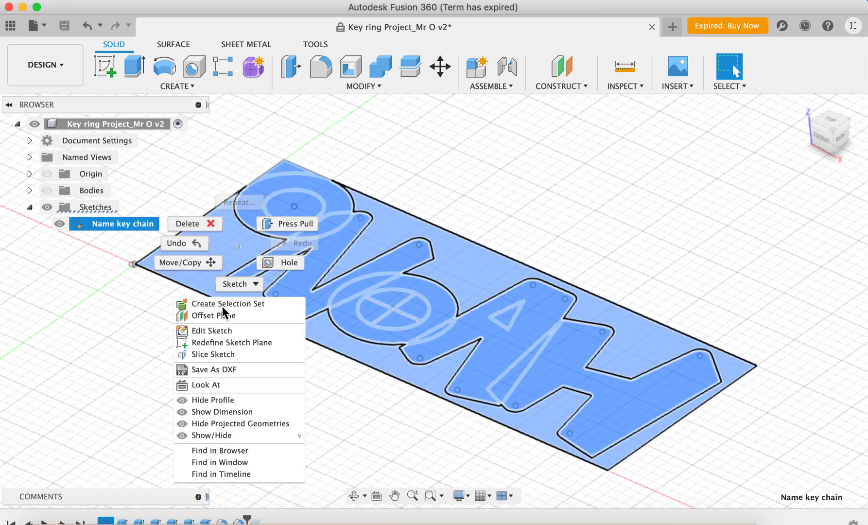
pyautogui.click(105, 221)
pyautogui.rightClick(117, 227)
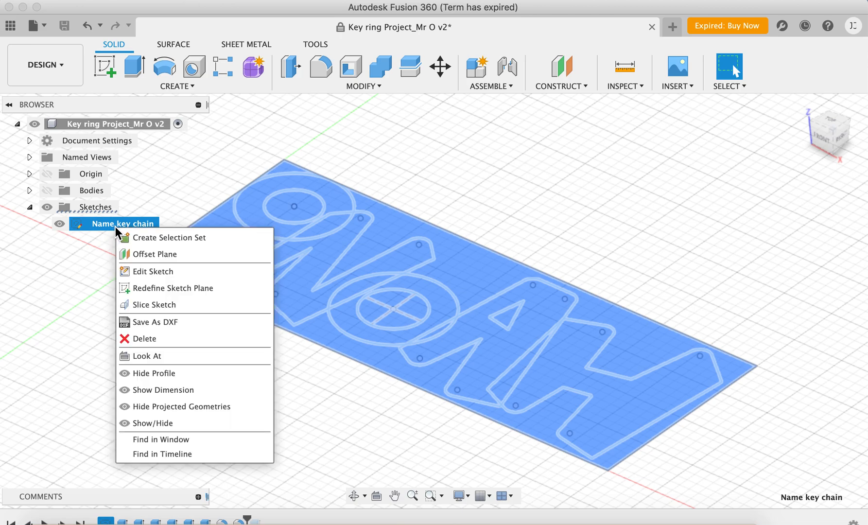
pyautogui.click(136, 271)
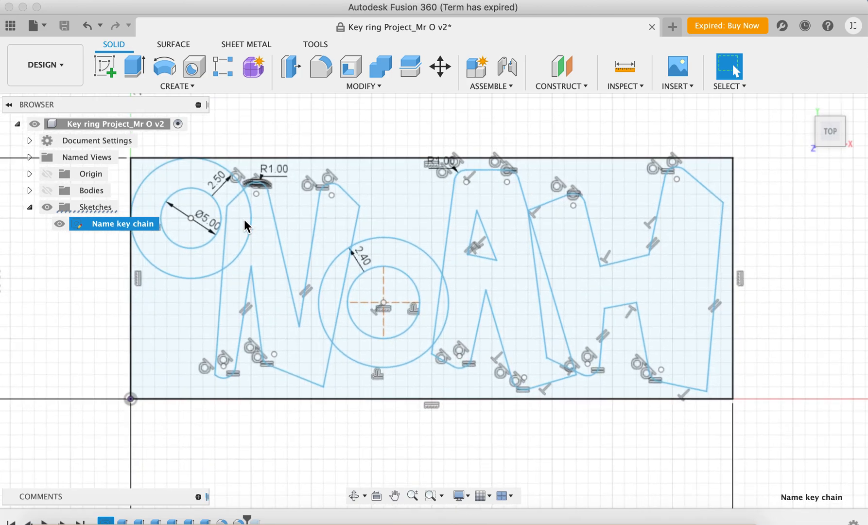
# Trim the overlapping line and arc segments where the key ring's outer circle crosses the letter N
pyautogui.scroll(-3, 331, 204)
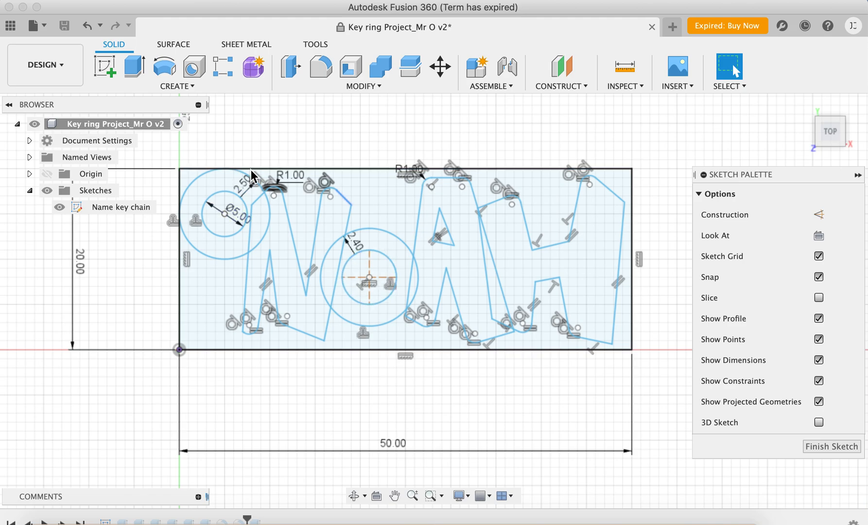
pyautogui.scroll(1, 252, 173)
pyautogui.scroll(1, 263, 204)
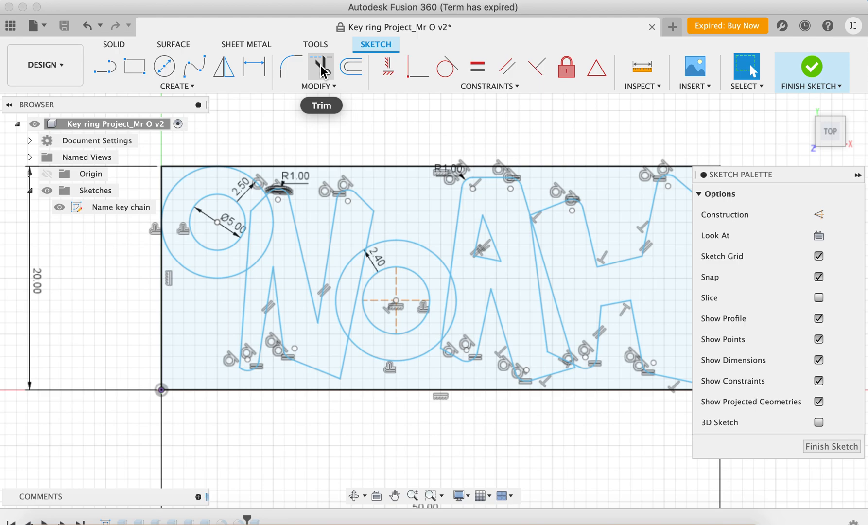
pyautogui.click(321, 87)
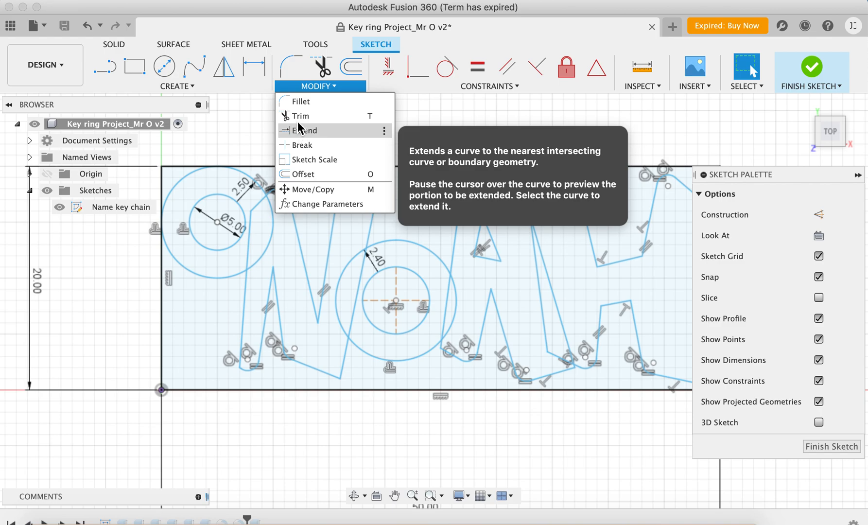
pyautogui.click(299, 117)
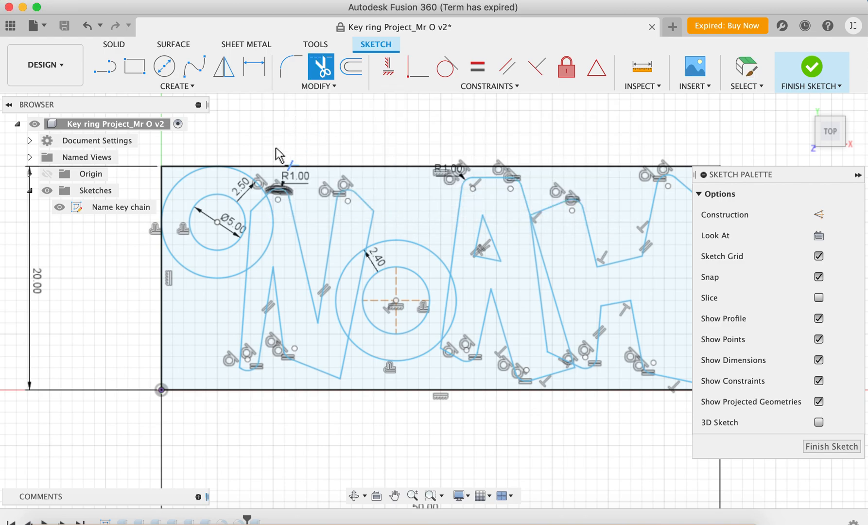
pyautogui.click(256, 209)
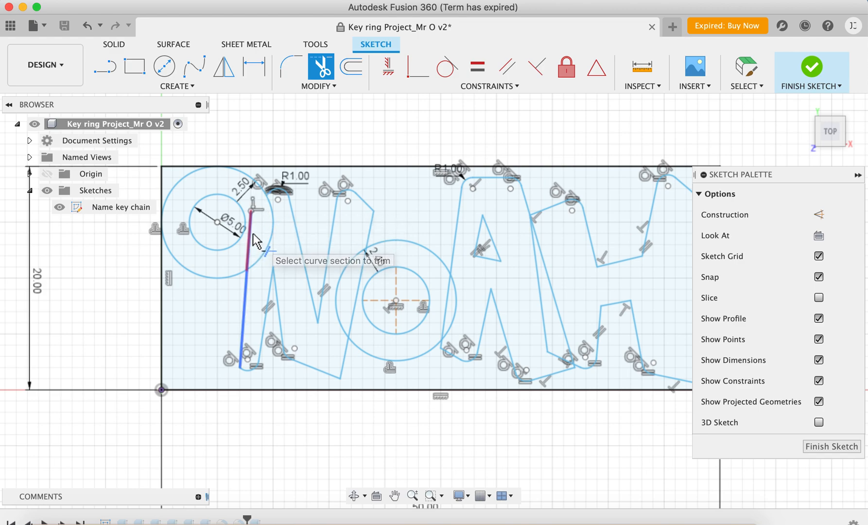
pyautogui.click(252, 237)
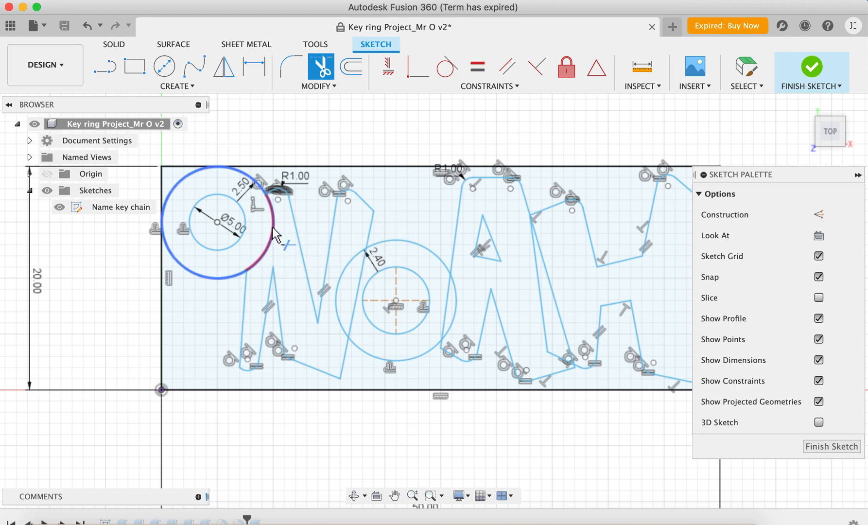
pyautogui.click(274, 235)
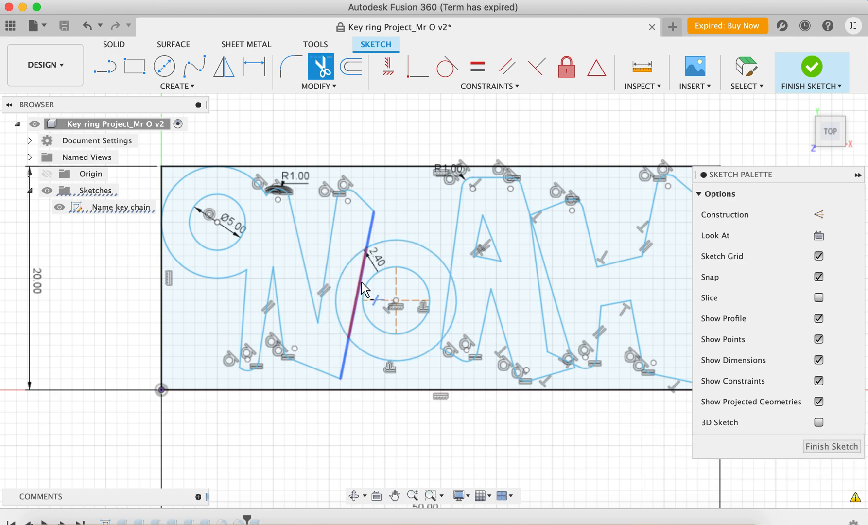
# Trim the overlapping segments where the letter O's outer circle crosses the letters N and A
pyautogui.click(356, 298)
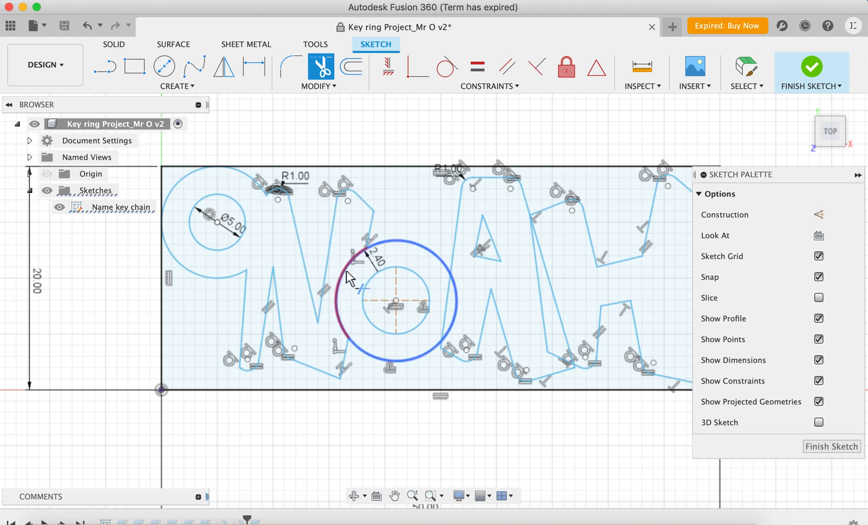
pyautogui.click(349, 279)
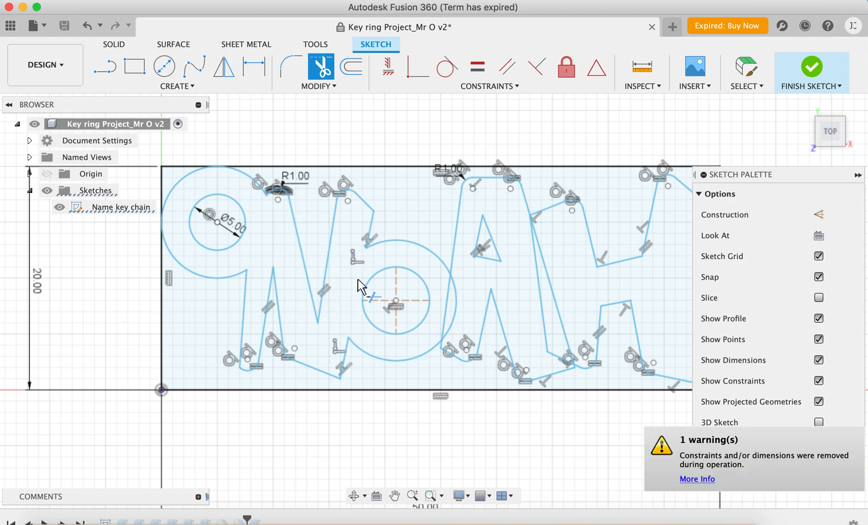
pyautogui.click(453, 305)
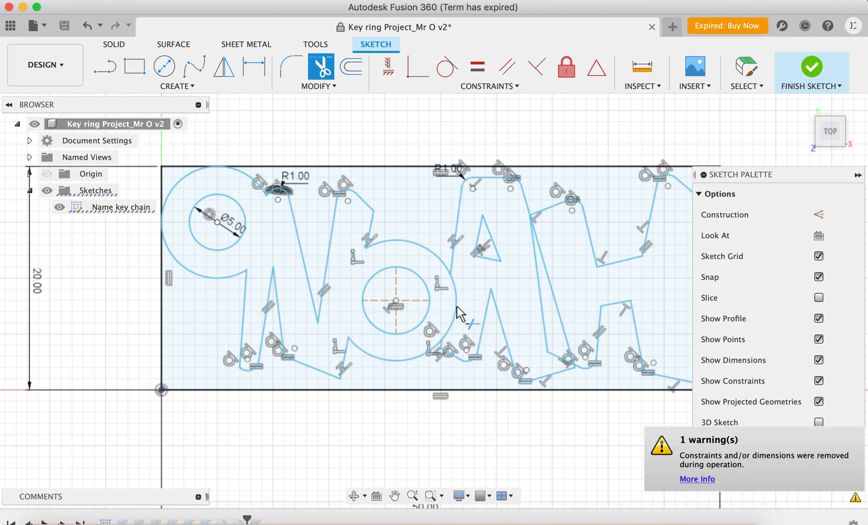
pyautogui.click(457, 311)
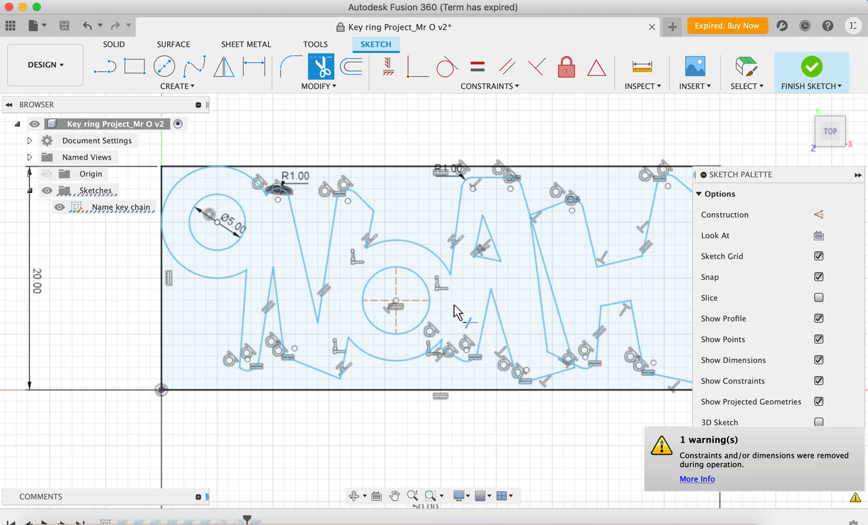
# Trim the overlapping leg lines and the leftover segment between the letters A and H
pyautogui.click(544, 300)
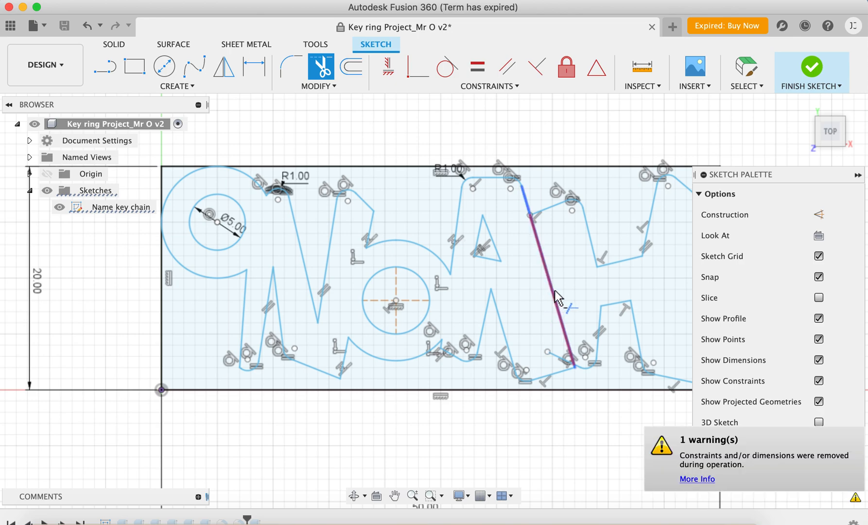
pyautogui.click(551, 361)
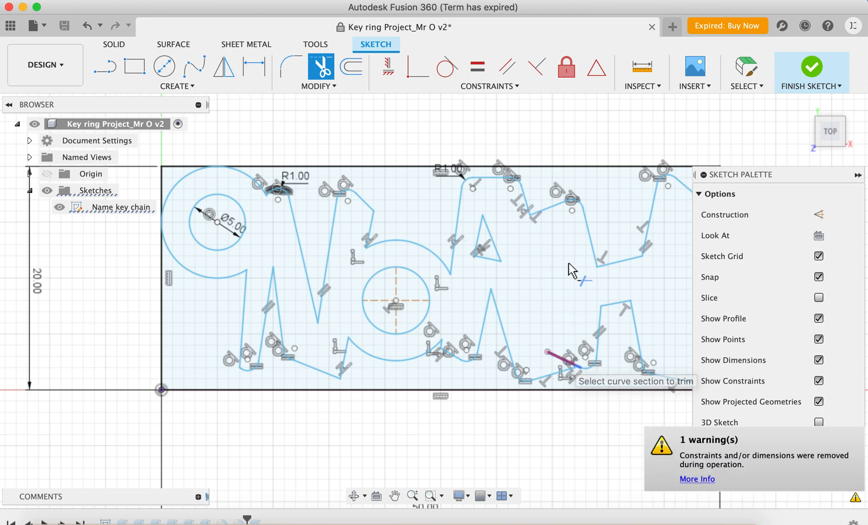
pyautogui.scroll(-3, 501, 268)
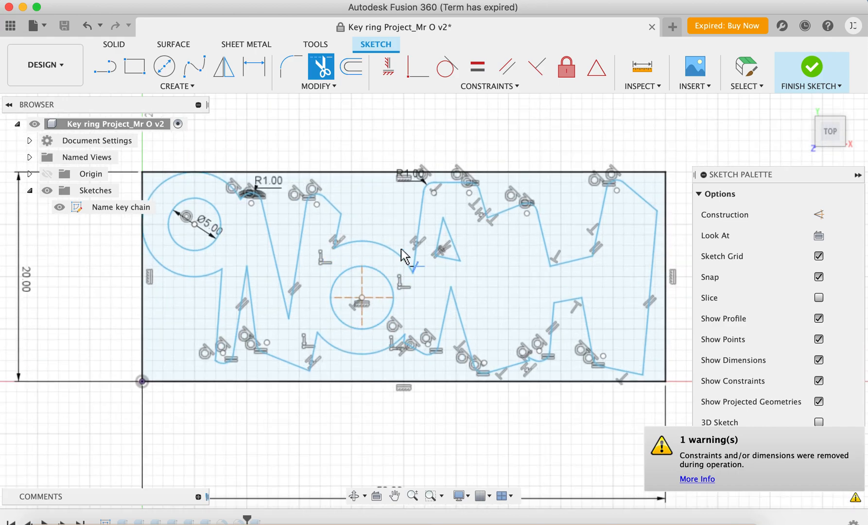
# Delete the vertical and horizontal construction lines inside the letter O's inner circle
pyautogui.click(743, 73)
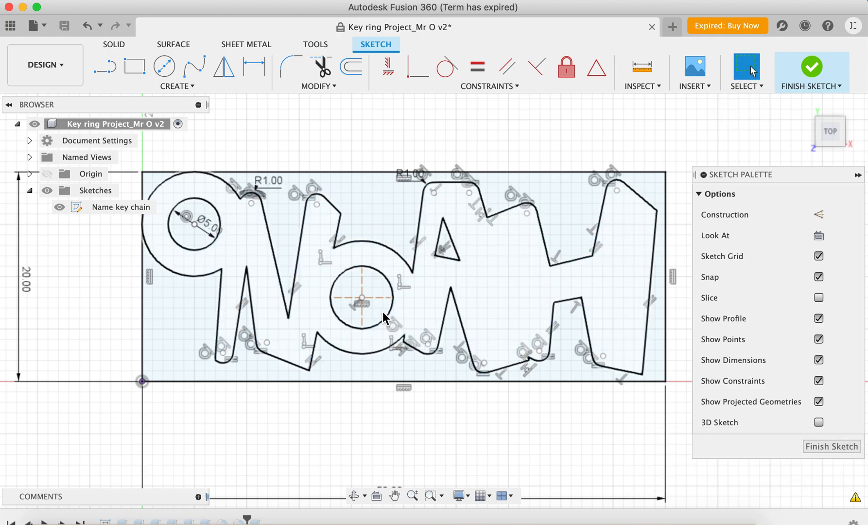
pyautogui.click(363, 287)
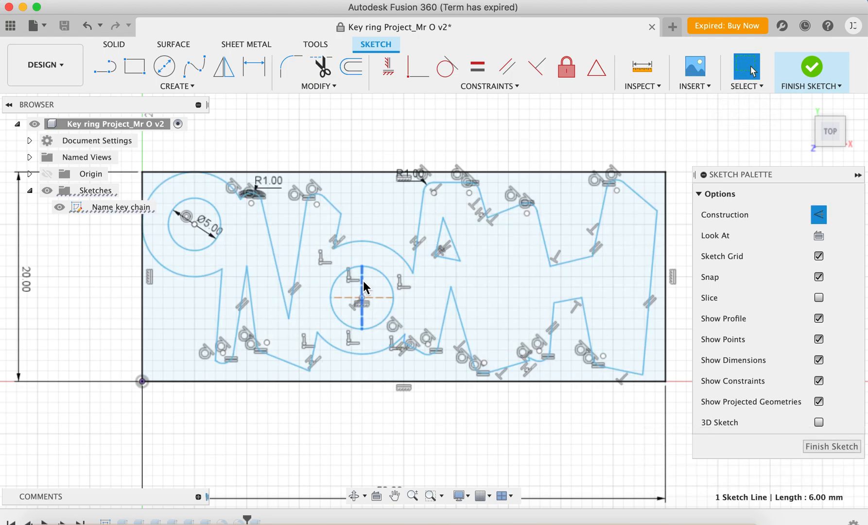
pyautogui.press('Delete')
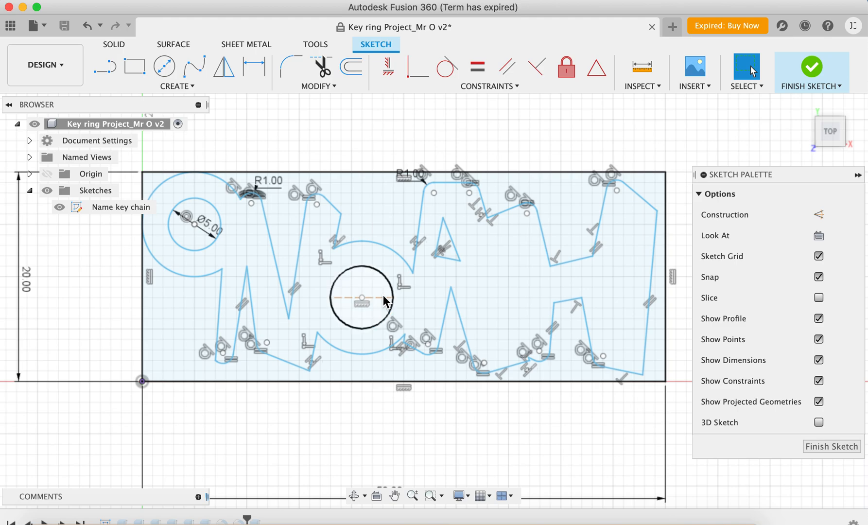
pyautogui.click(380, 301)
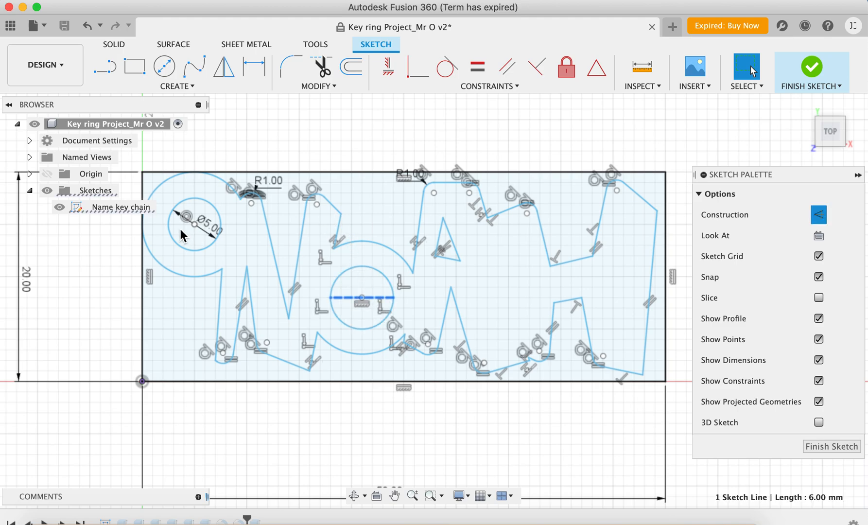
pyautogui.press('Delete')
# Check the merged letter outline for remaining overlaps and finish the sketch
pyautogui.scroll(2, 483, 307)
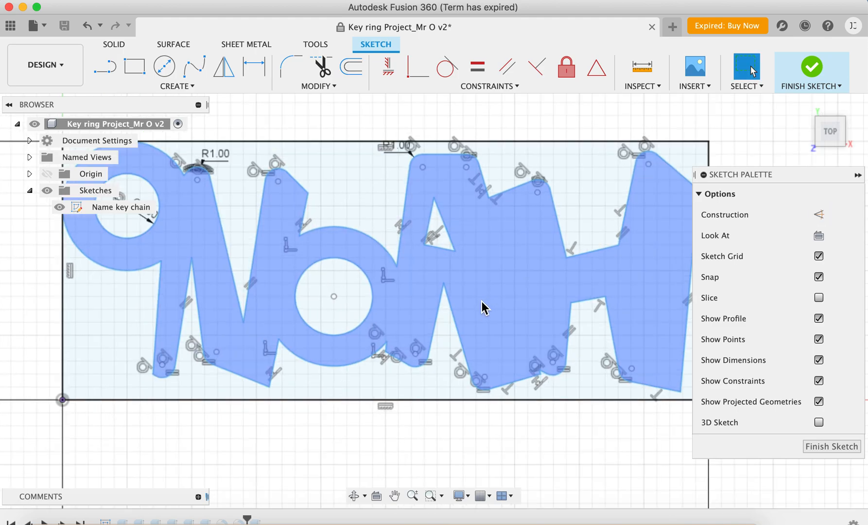
pyautogui.scroll(2, 483, 302)
pyautogui.scroll(-1, 377, 275)
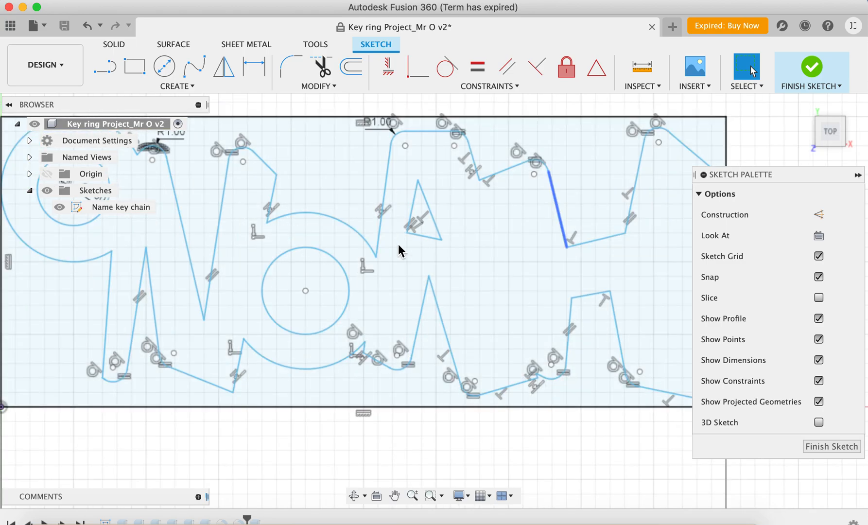
pyautogui.scroll(-3, 292, 241)
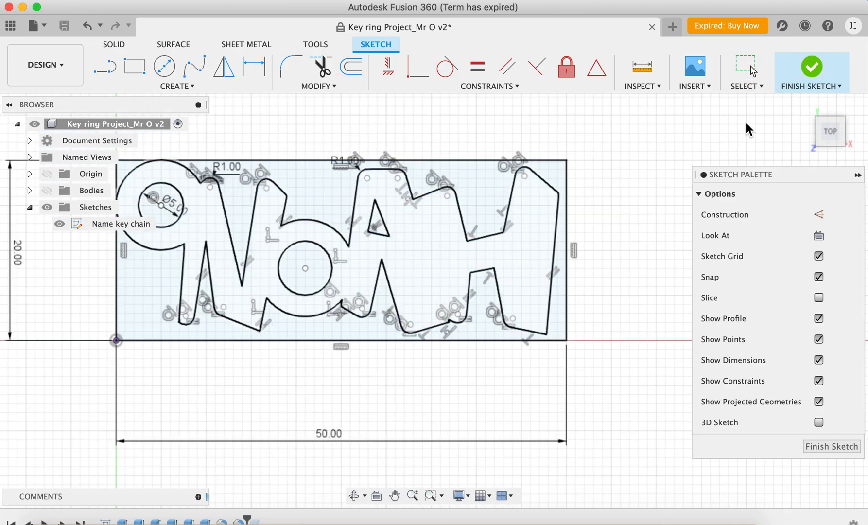
pyautogui.click(812, 69)
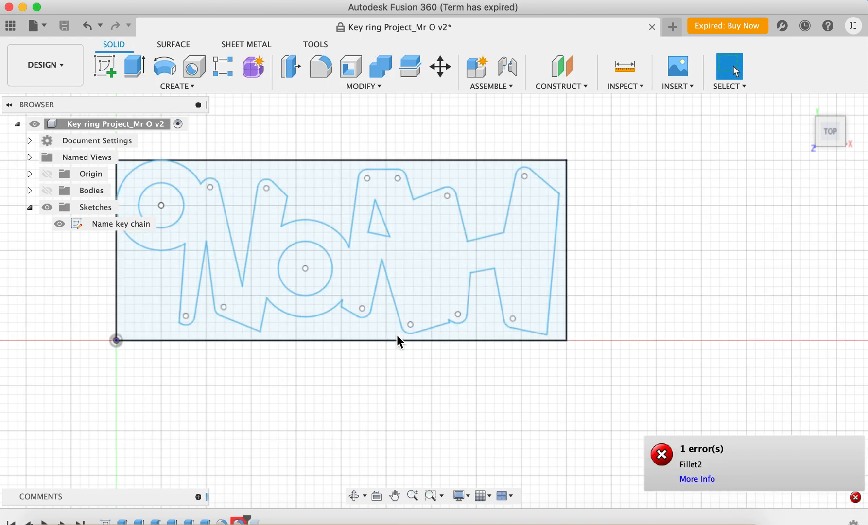
# Export the Name key chain sketch as a DXF file to the Desktop, naming it with the teacher's name followed by "Keychain"
pyautogui.click(805, 105)
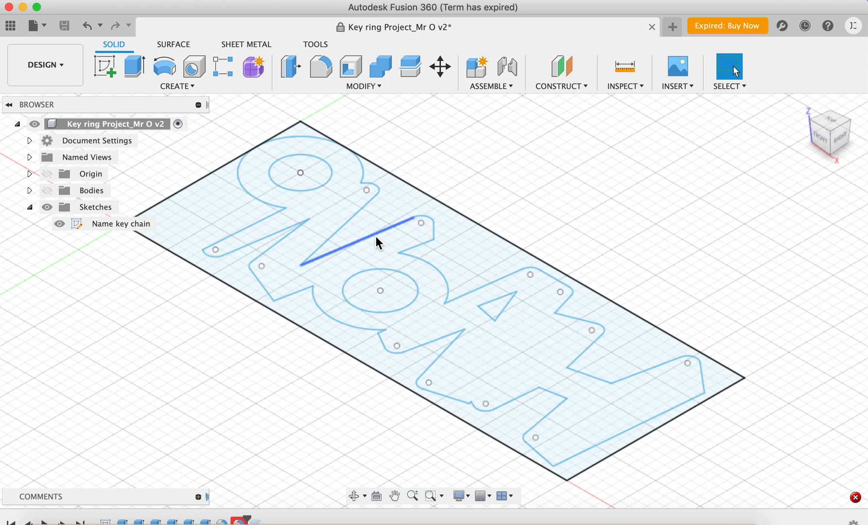
pyautogui.click(105, 224)
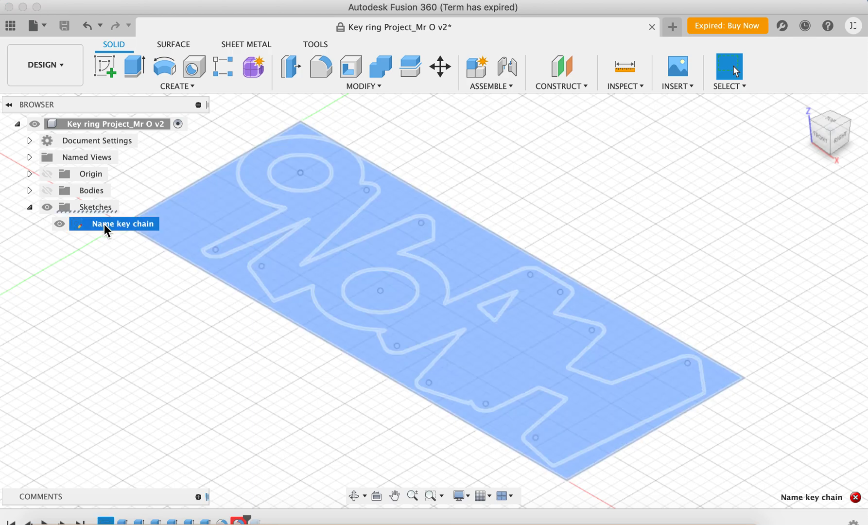
pyautogui.rightClick(104, 223)
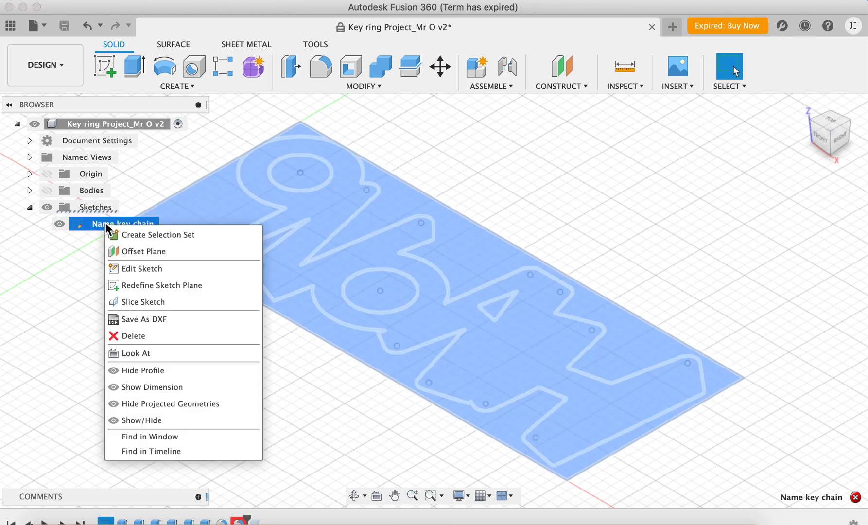
pyautogui.click(79, 324)
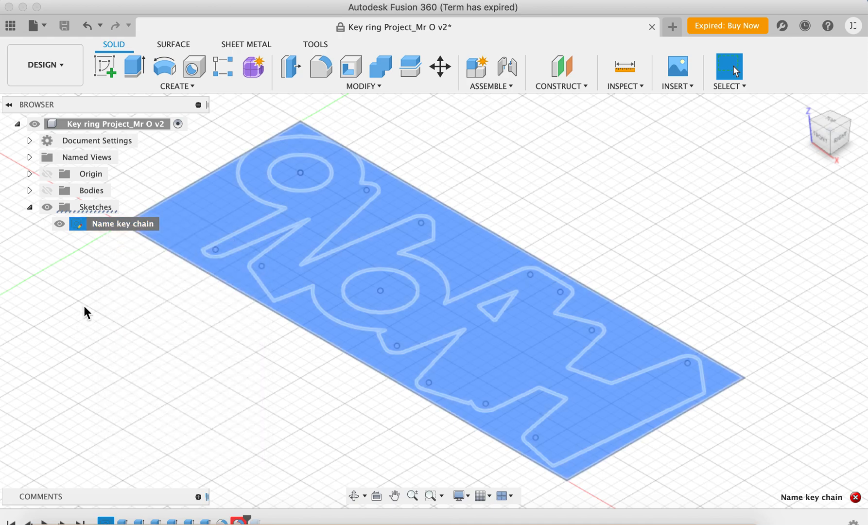
pyautogui.rightClick(103, 226)
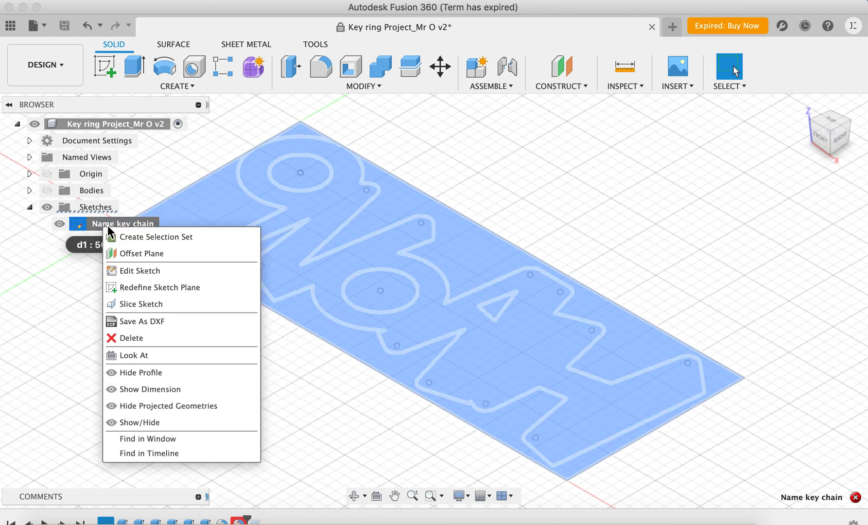
pyautogui.click(137, 321)
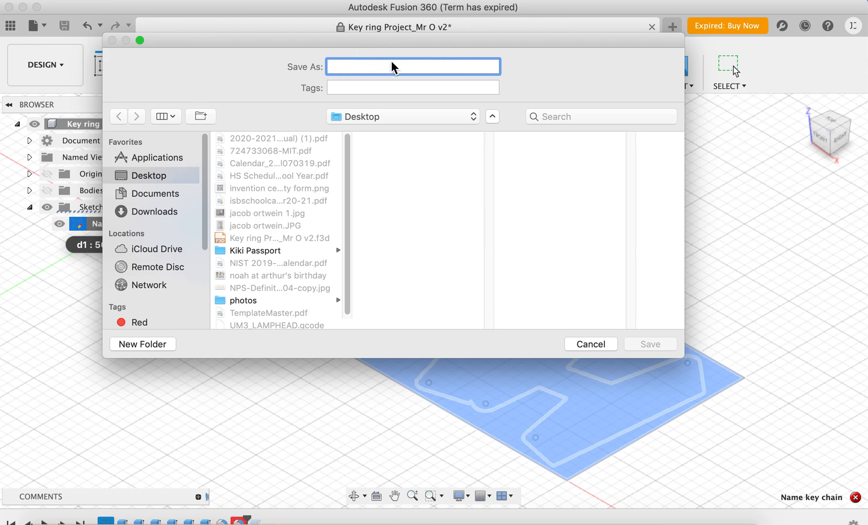
pyautogui.write('Mr Ortwein Keychain')
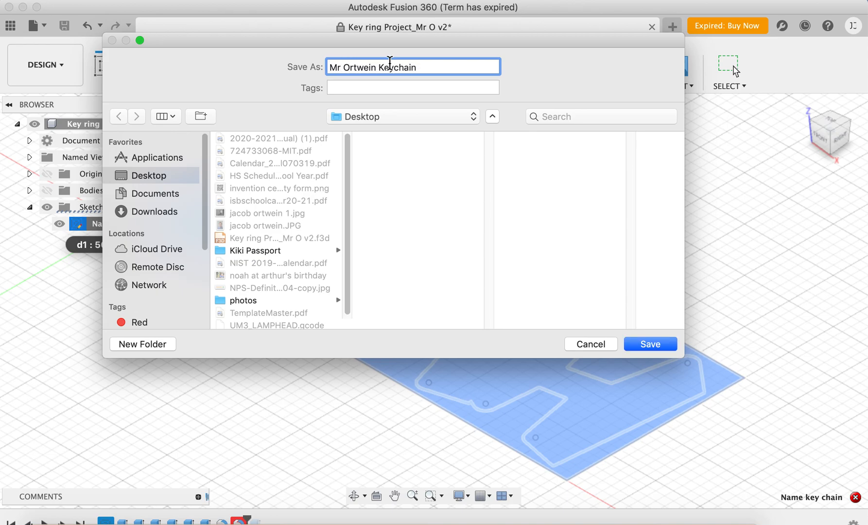
pyautogui.click(650, 344)
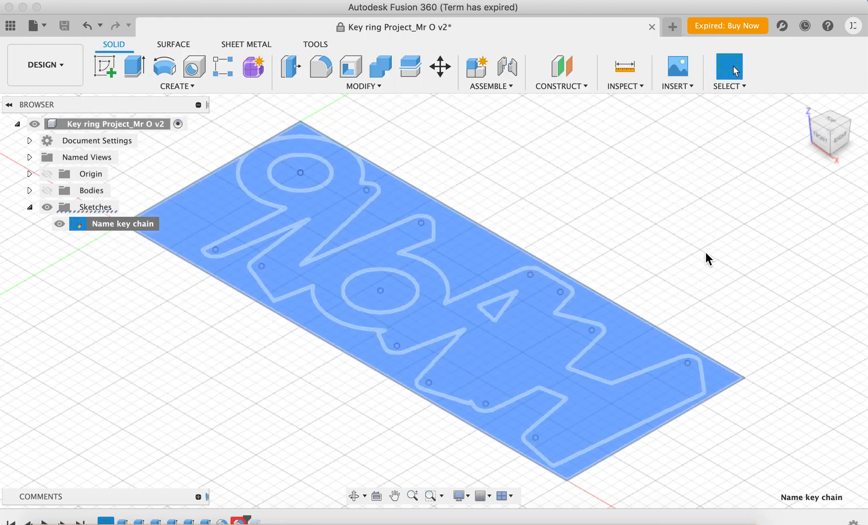
pyautogui.click(656, 242)
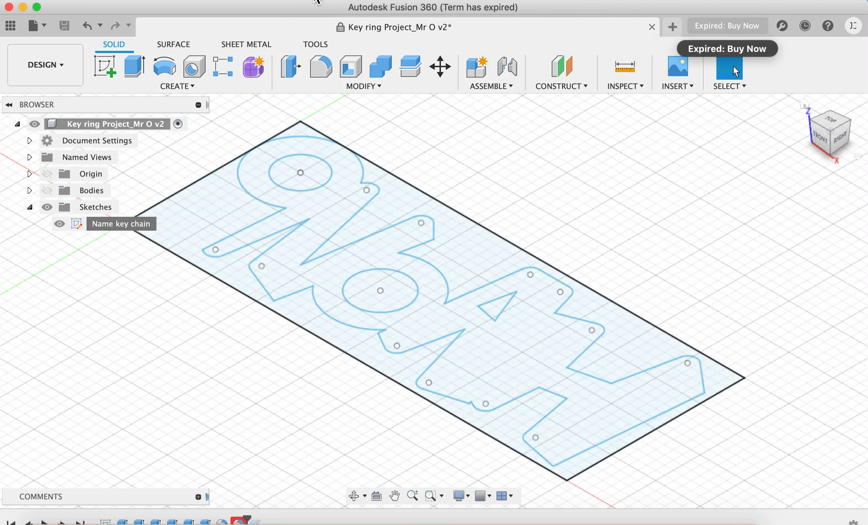
# Switch to the Daily Slides presentation in the browser and open the Name Tag DXF file folder linked on the Lesson 22 slide
pyautogui.press('super+Tab')
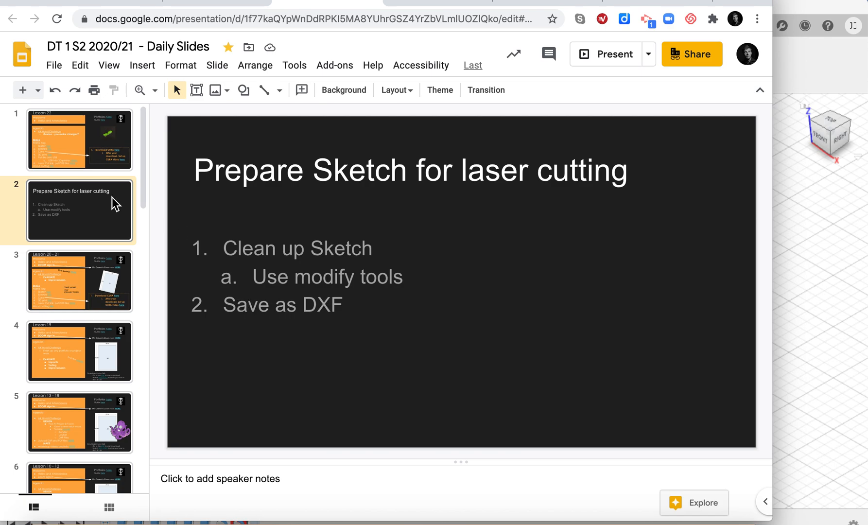
pyautogui.click(84, 150)
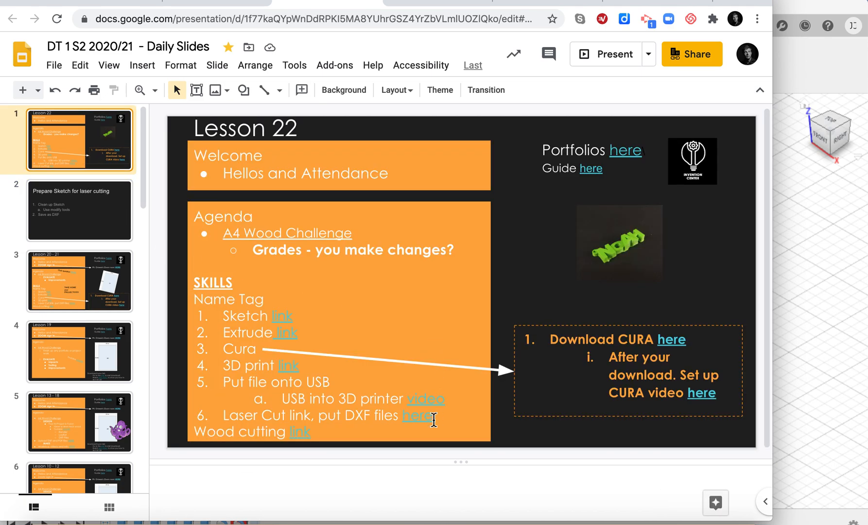
pyautogui.click(417, 418)
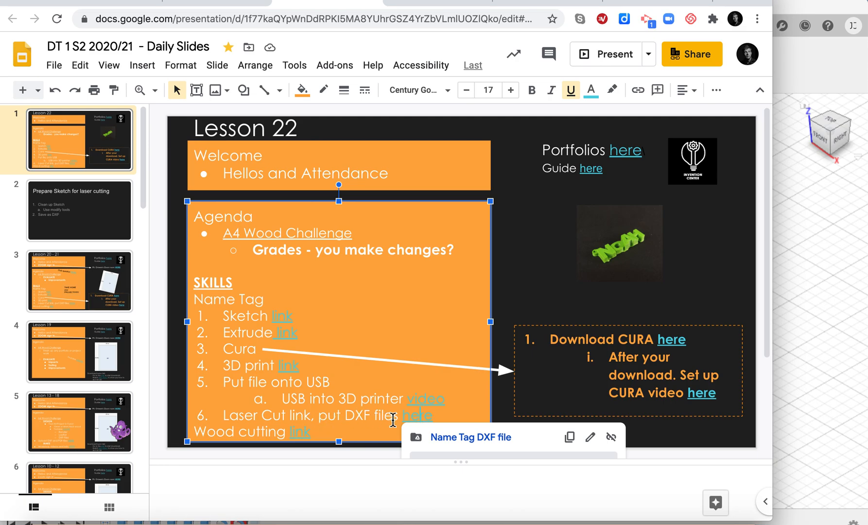
pyautogui.click(464, 438)
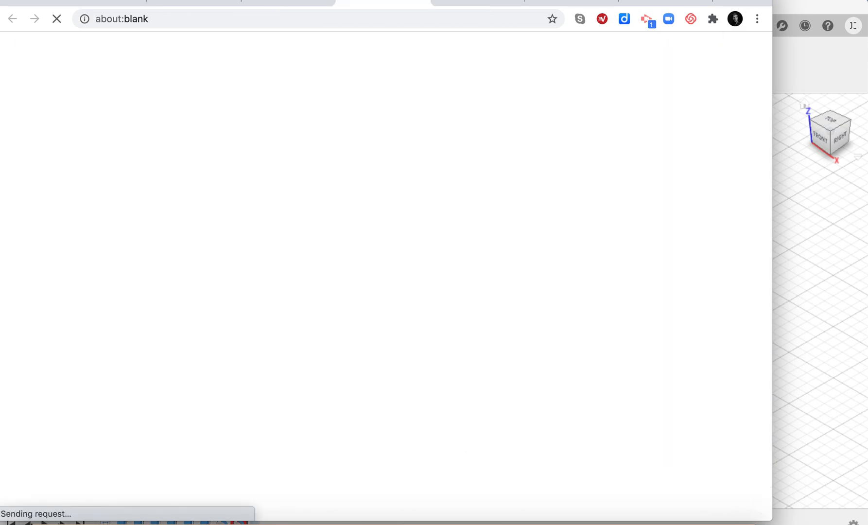
# Minimize Fusion 360 to reveal the desktop, try to upload the exported keychain DXF into the Name Tag DXF file folder, and return to the slides
pyautogui.click(816, 9)
pyautogui.click(23, 7)
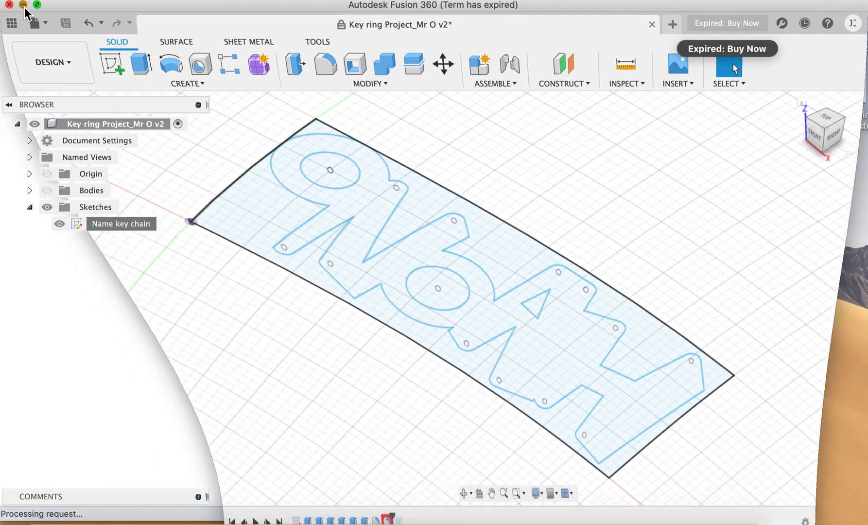
pyautogui.click(851, 97)
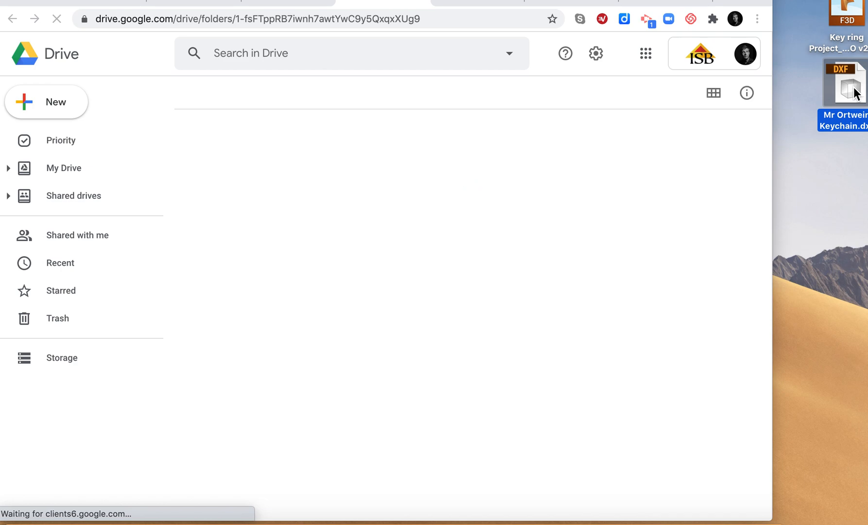
pyautogui.moveTo(854, 92); pyautogui.dragTo(392, 291)
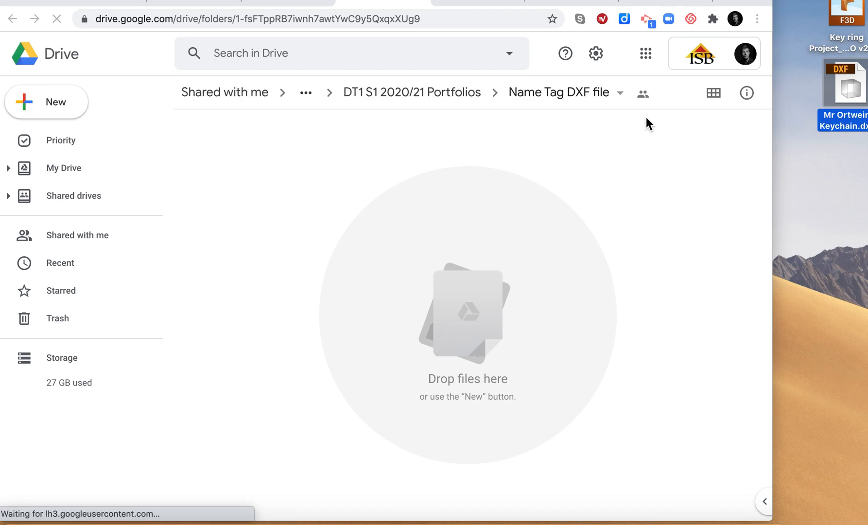
pyautogui.click(289, 4)
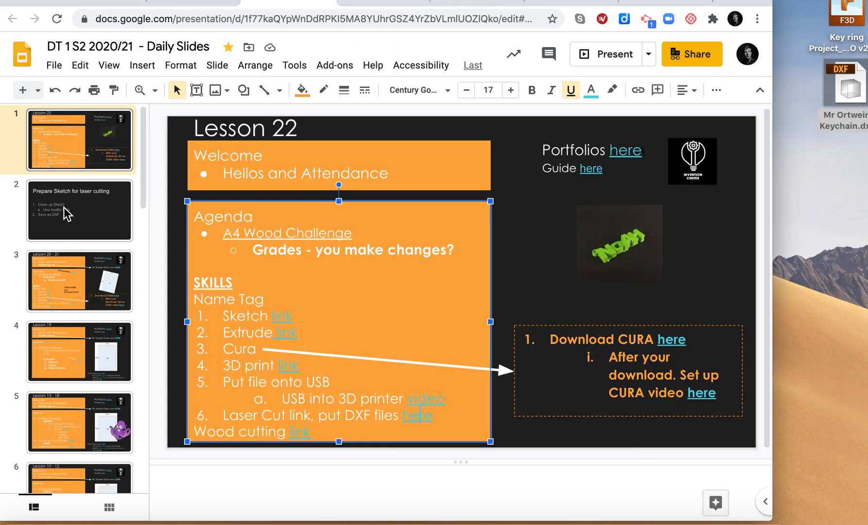